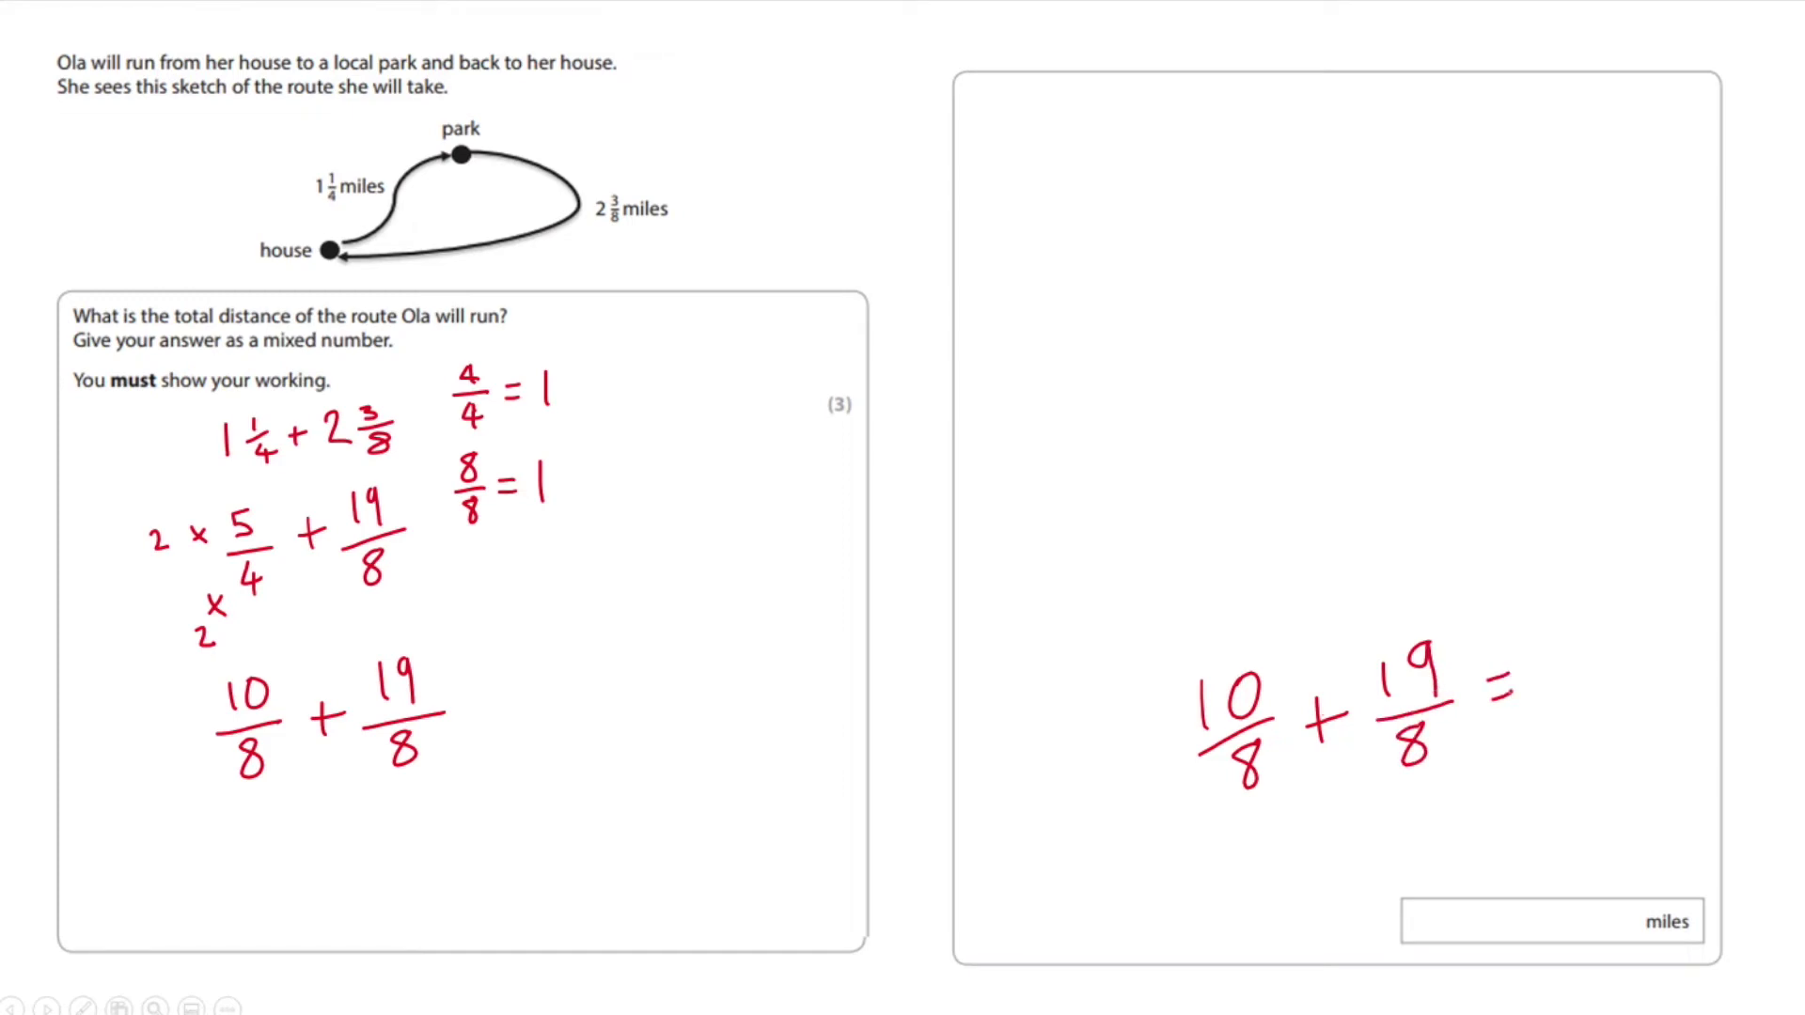
# Write the red total 29/8 on the right panel and begin 3 5/8 beneath it
pyautogui.moveTo(1548, 624)
pyautogui.mouseDown()
pyautogui.moveTo(1562, 666)
pyautogui.moveTo(1599, 658)
pyautogui.moveTo(1624, 609)
pyautogui.moveTo(1633, 649)
pyautogui.mouseUp()
pyautogui.moveTo(1552, 692)
pyautogui.mouseDown()
pyautogui.moveTo(1652, 646)
pyautogui.moveTo(1605, 706)
pyautogui.moveTo(1622, 684)
pyautogui.mouseUp()
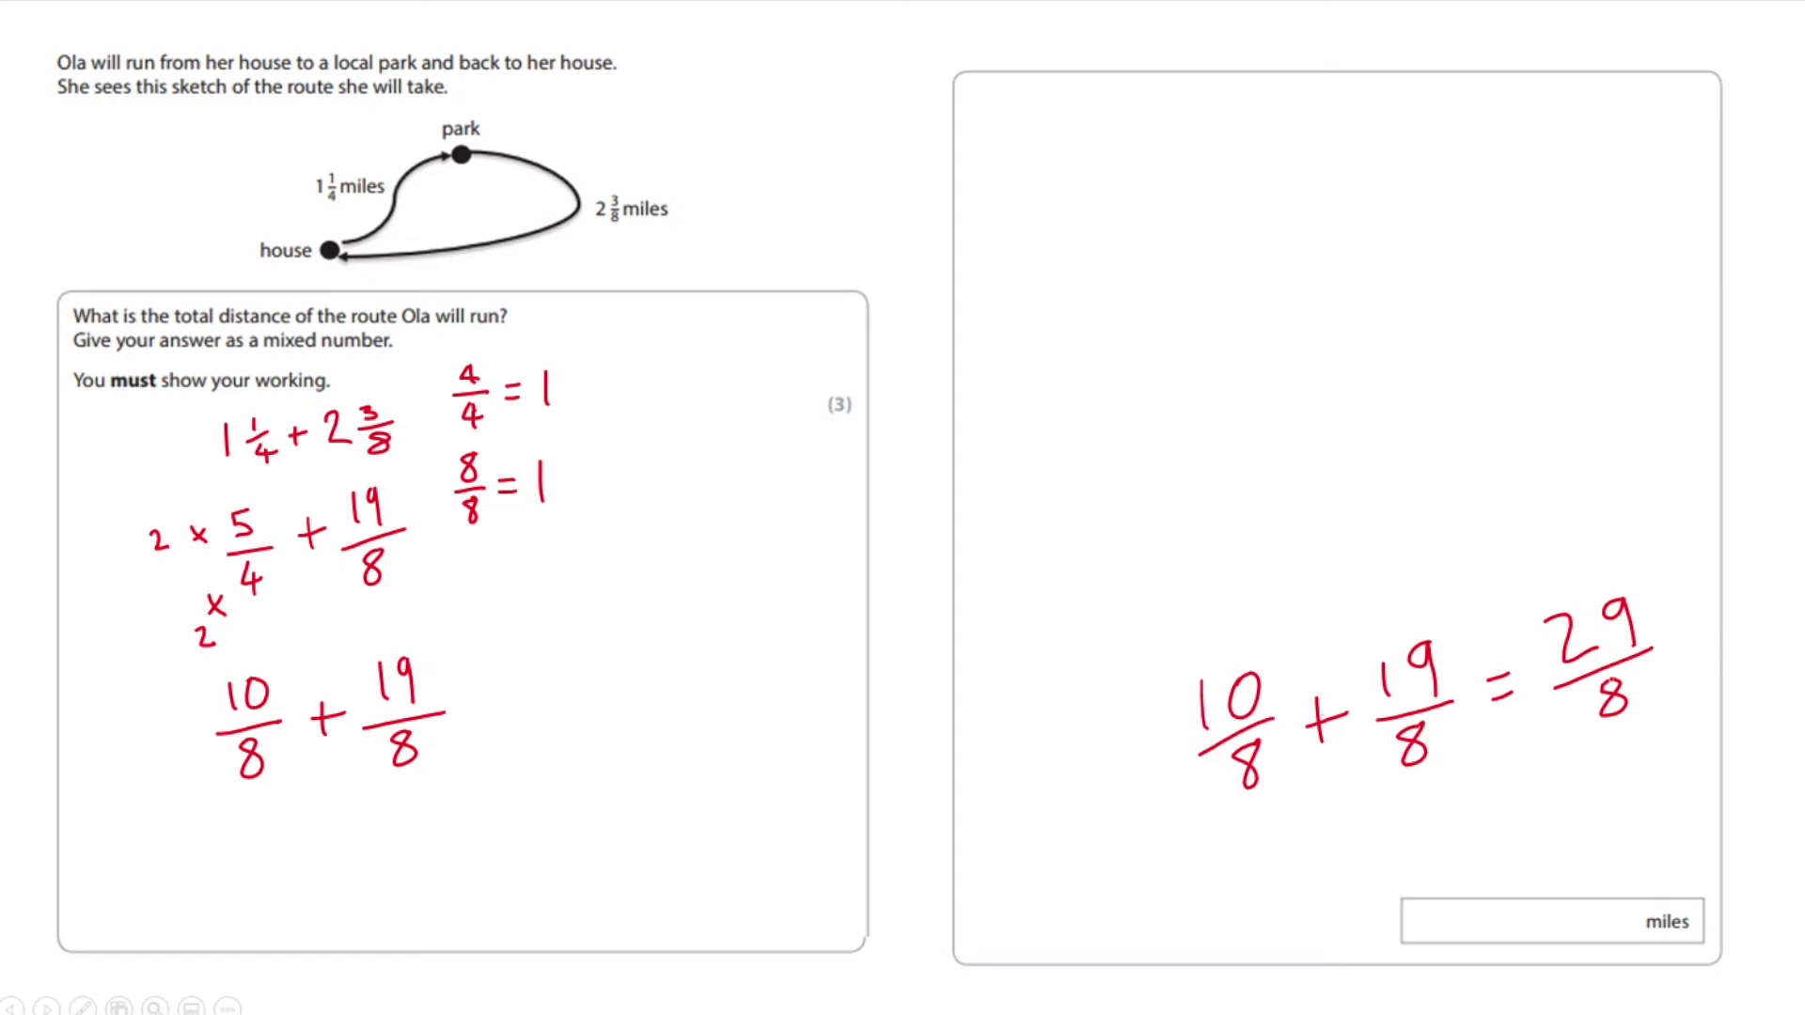
pyautogui.moveTo(1444, 794)
pyautogui.mouseDown()
pyautogui.moveTo(1447, 842)
pyautogui.moveTo(1546, 802)
pyautogui.moveTo(1509, 800)
pyautogui.moveTo(1515, 846)
pyautogui.moveTo(1526, 820)
pyautogui.mouseUp()
# Write the whole number 3 of 3 5/8 in the miles answer box
pyautogui.moveTo(1448, 904)
pyautogui.mouseDown()
pyautogui.moveTo(1461, 919)
pyautogui.moveTo(1444, 938)
pyautogui.moveTo(1516, 897)
pyautogui.moveTo(1495, 924)
pyautogui.moveTo(1522, 931)
pyautogui.mouseUp()
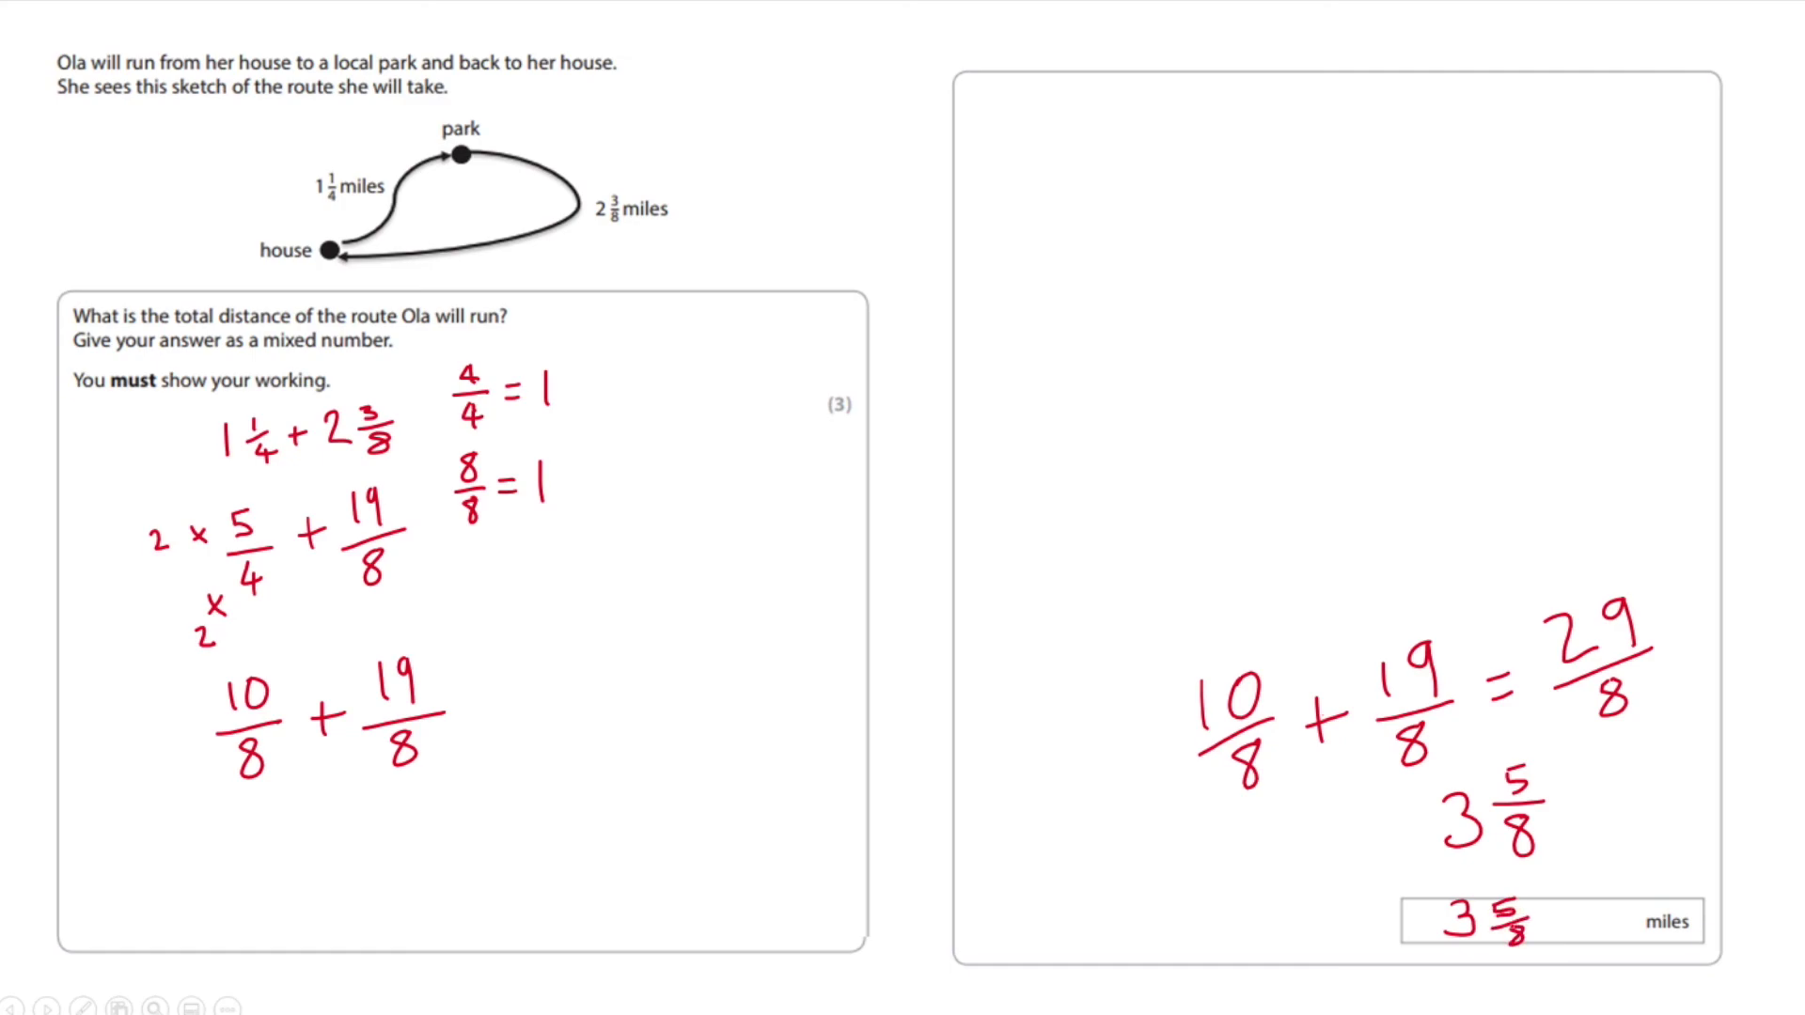